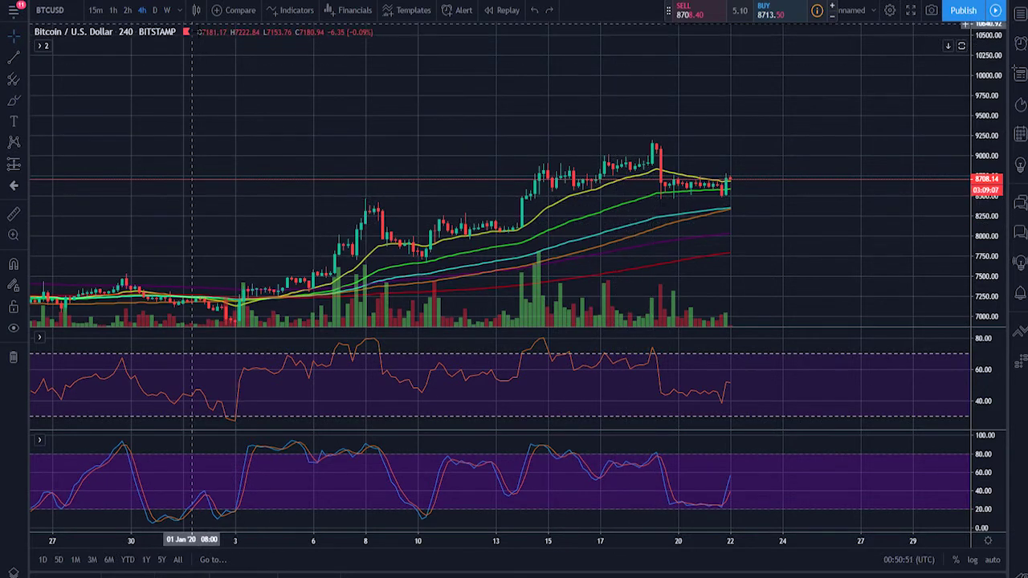
Step: Review the available chart intervals, and view the watchlist of symbols before hiding it again
left_click(182, 13)
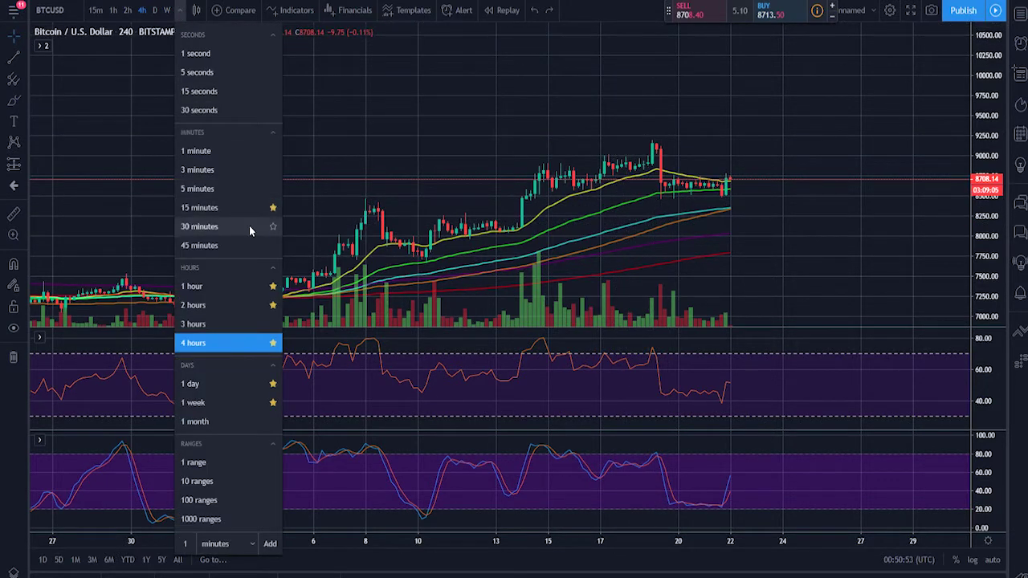
left_click(301, 386)
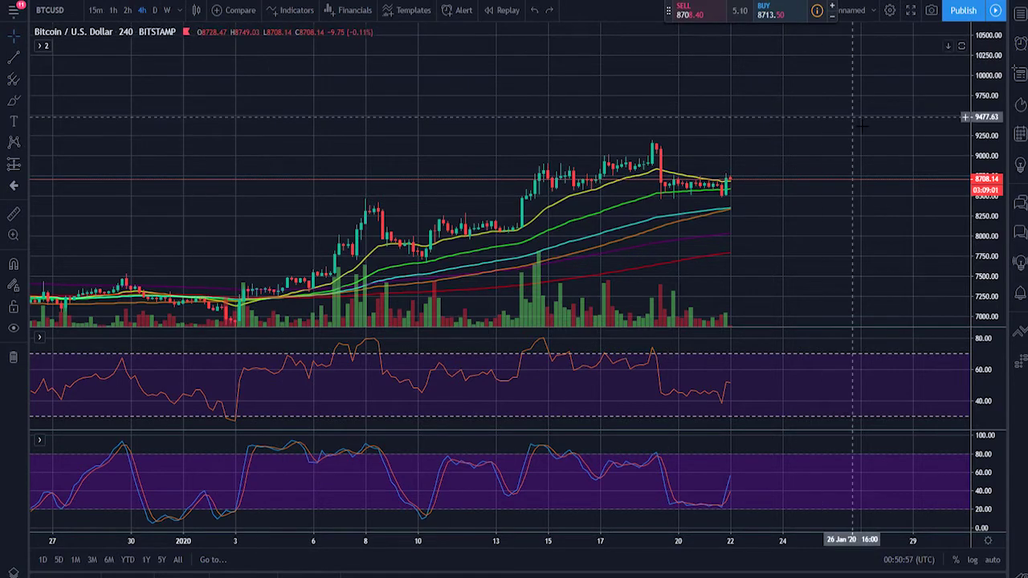
left_click(1019, 18)
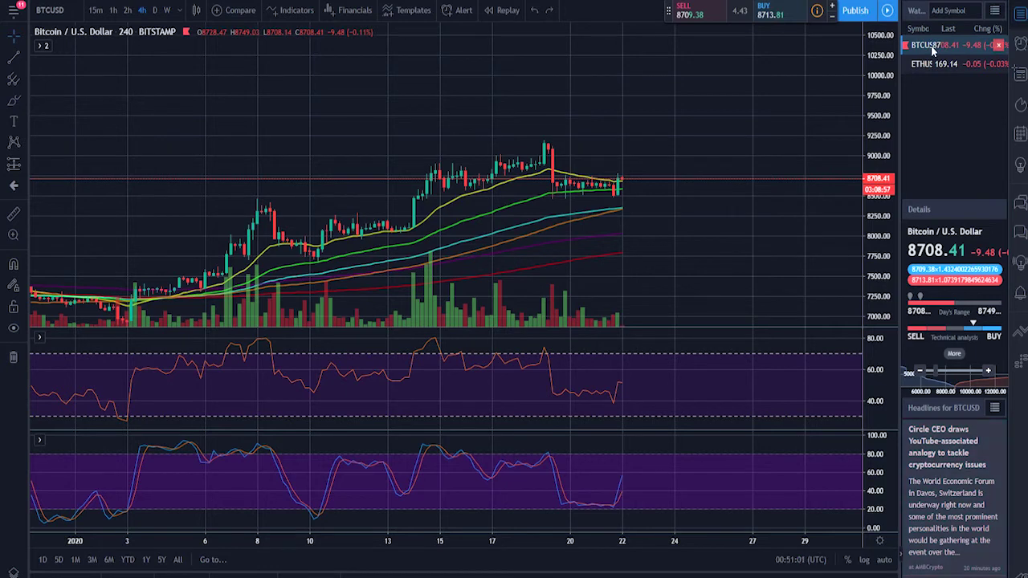
left_click(1020, 18)
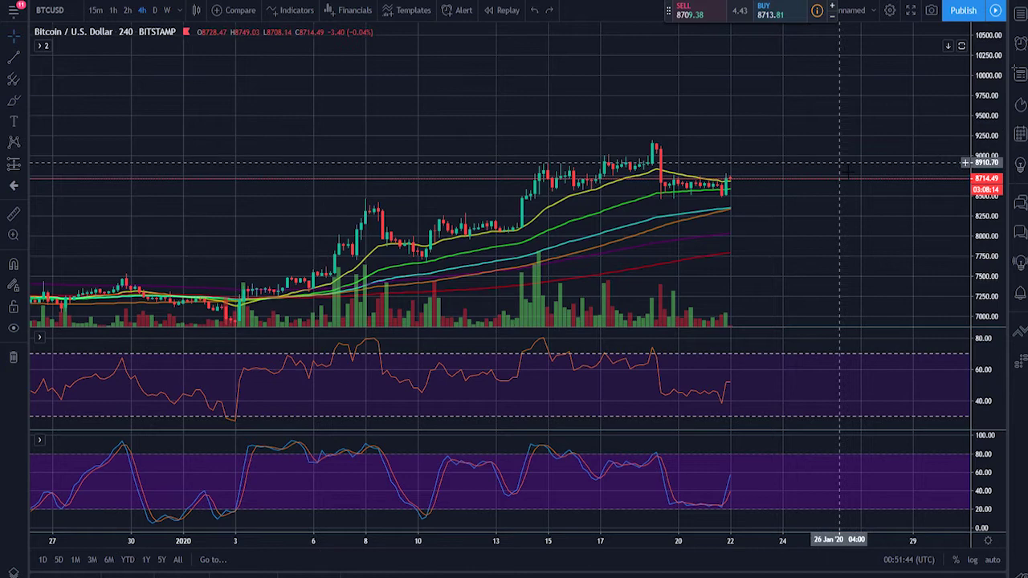
left_click_drag(763, 260, 779, 178)
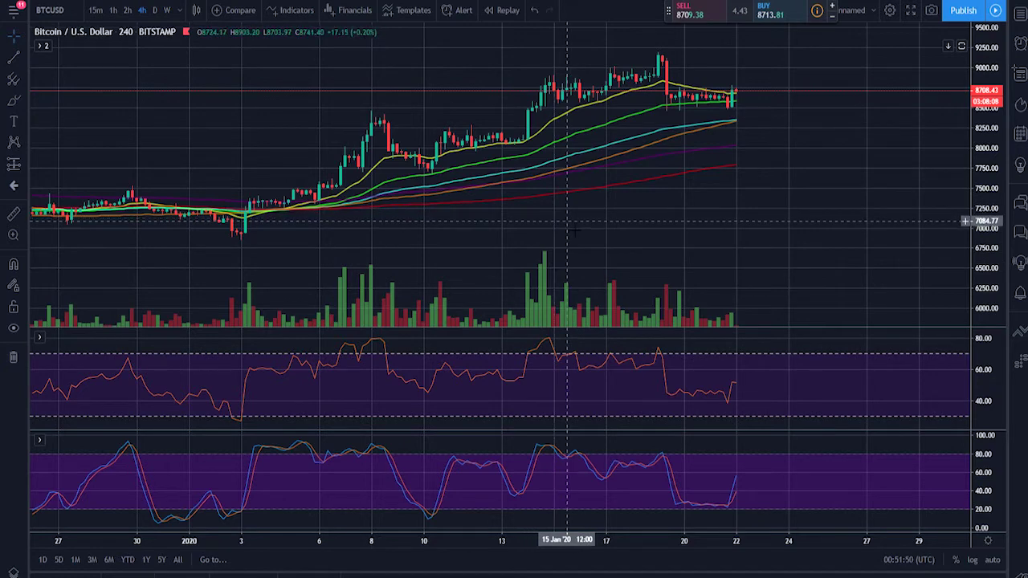
left_click_drag(811, 138, 851, 180)
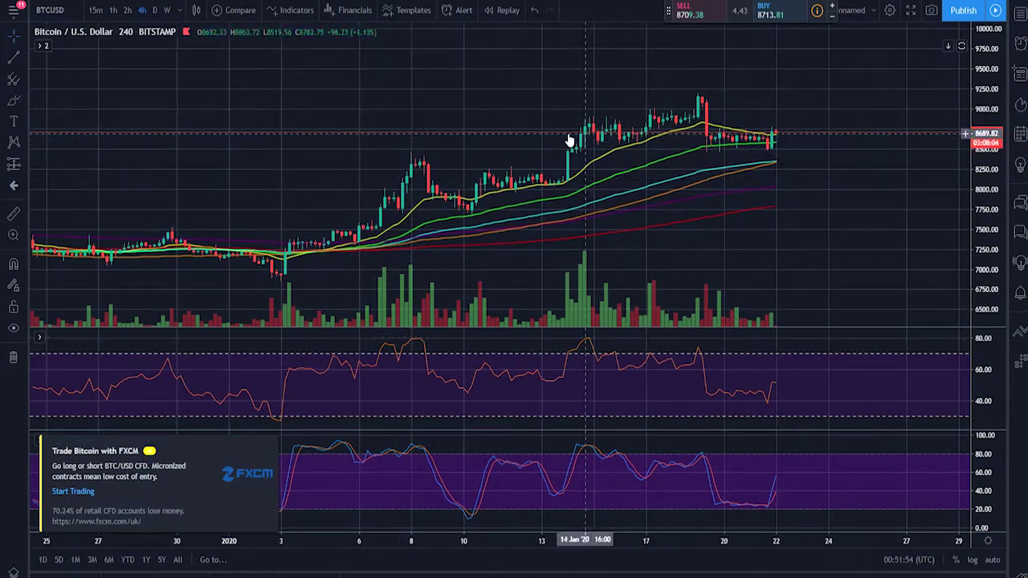
left_click_drag(733, 76, 784, 91)
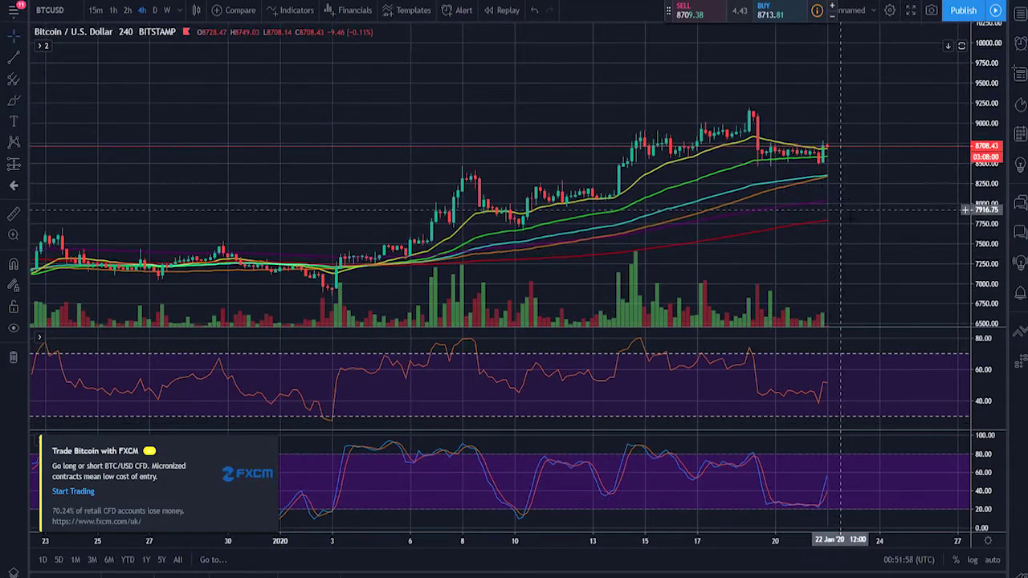
left_click_drag(836, 206, 800, 186)
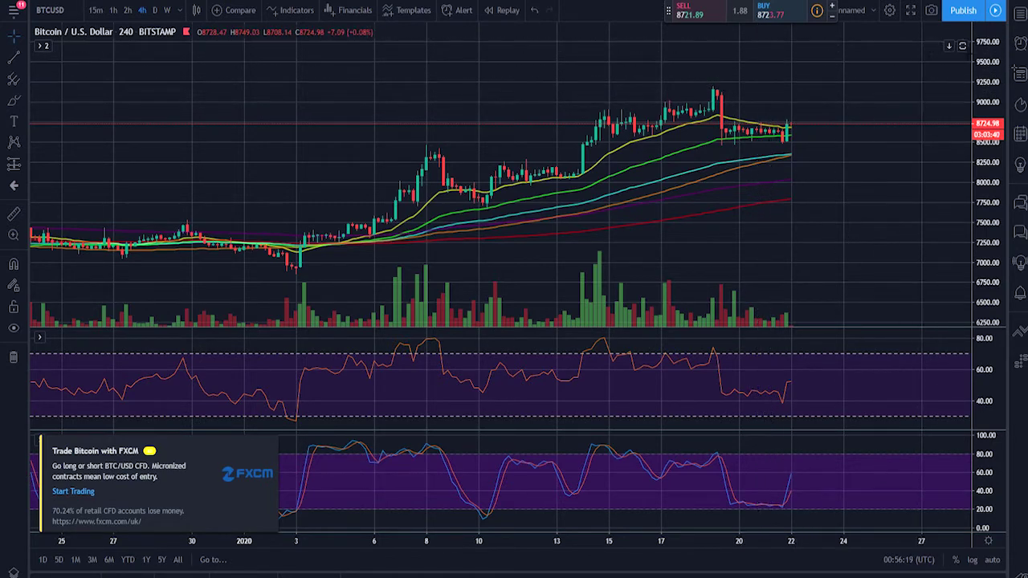
Step: Show the alert manager, start a new BTCUSD alert and review the available condition types
left_click(1021, 50)
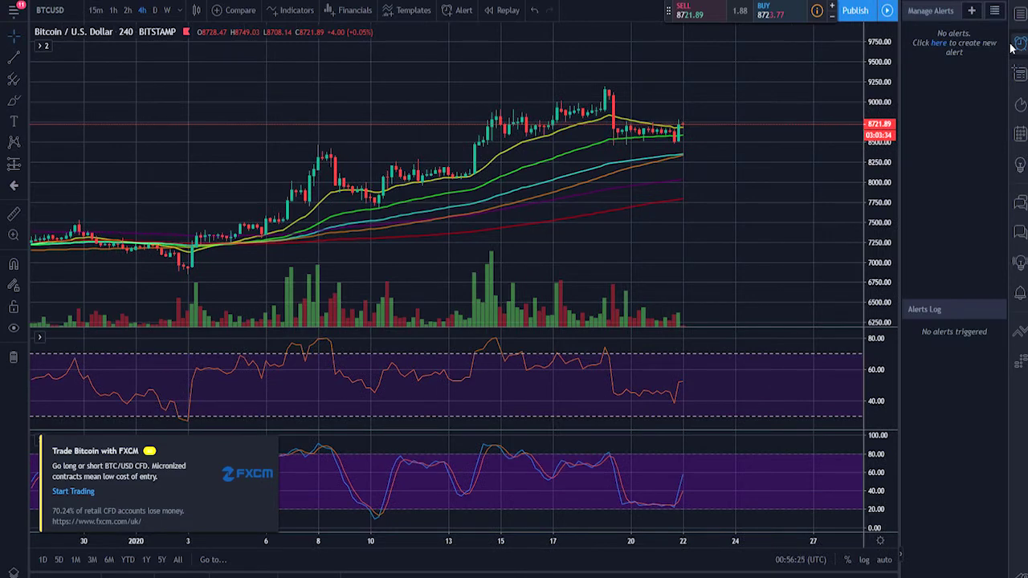
left_click(973, 13)
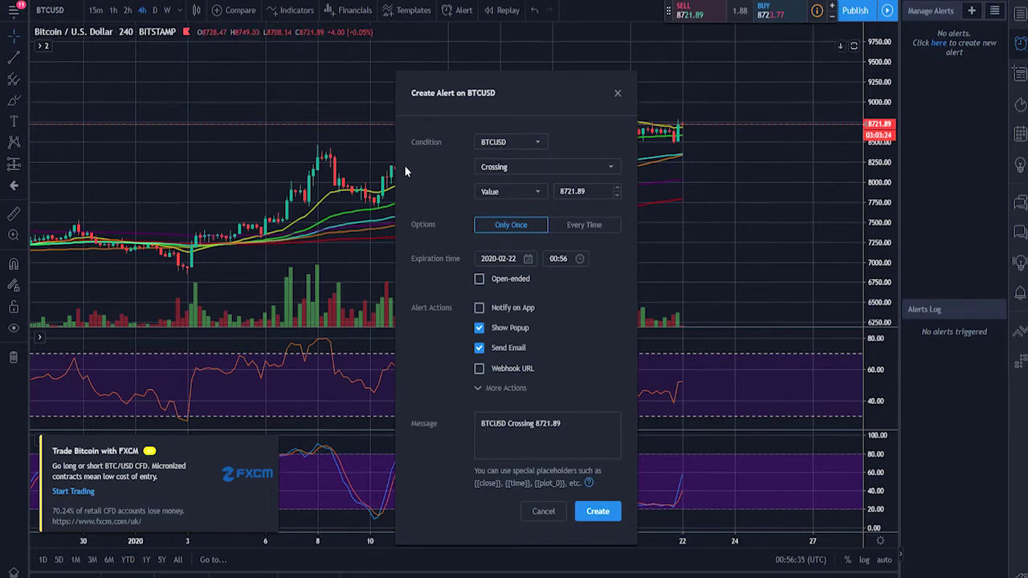
left_click(492, 175)
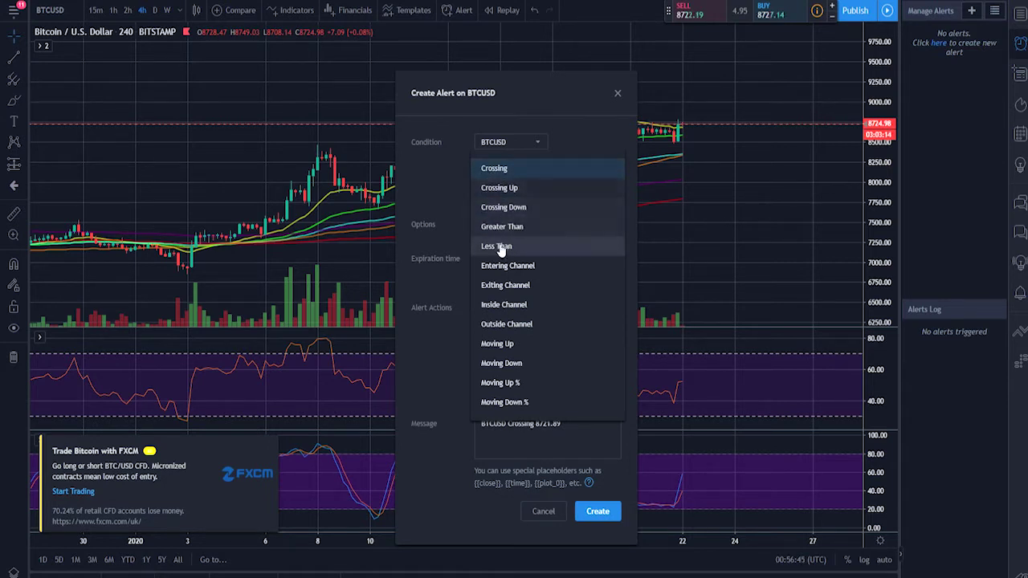
left_click(433, 187)
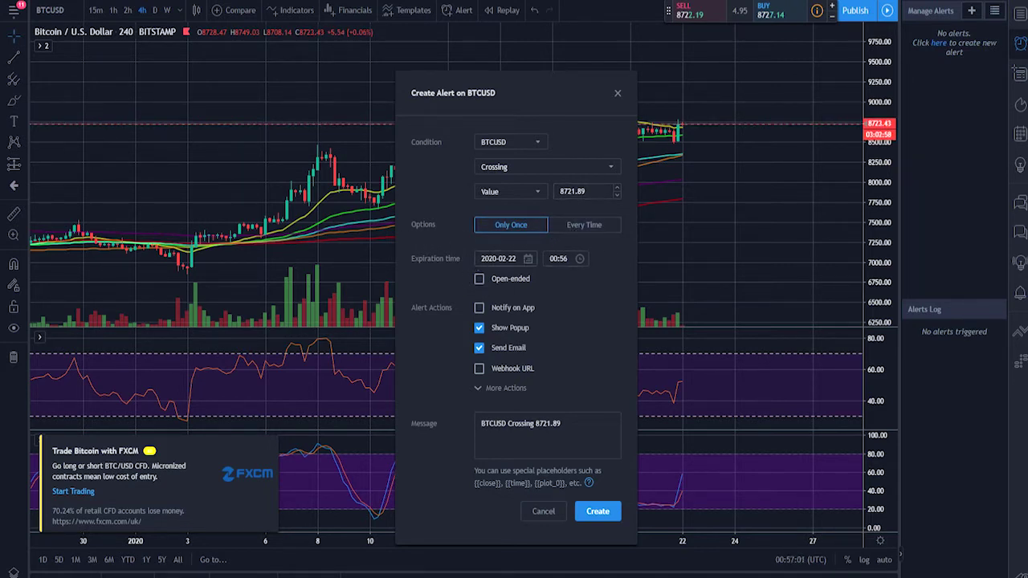
Step: Examine the expiration settings of the new alert, including the open-ended option and the time picker
left_click(481, 283)
left_click(406, 369)
left_click(564, 259)
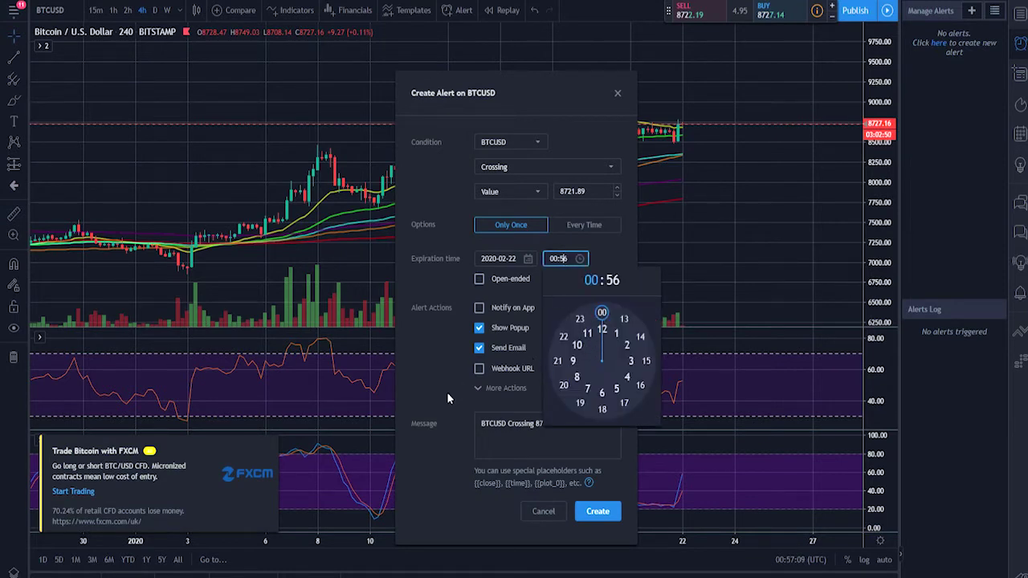
left_click(440, 329)
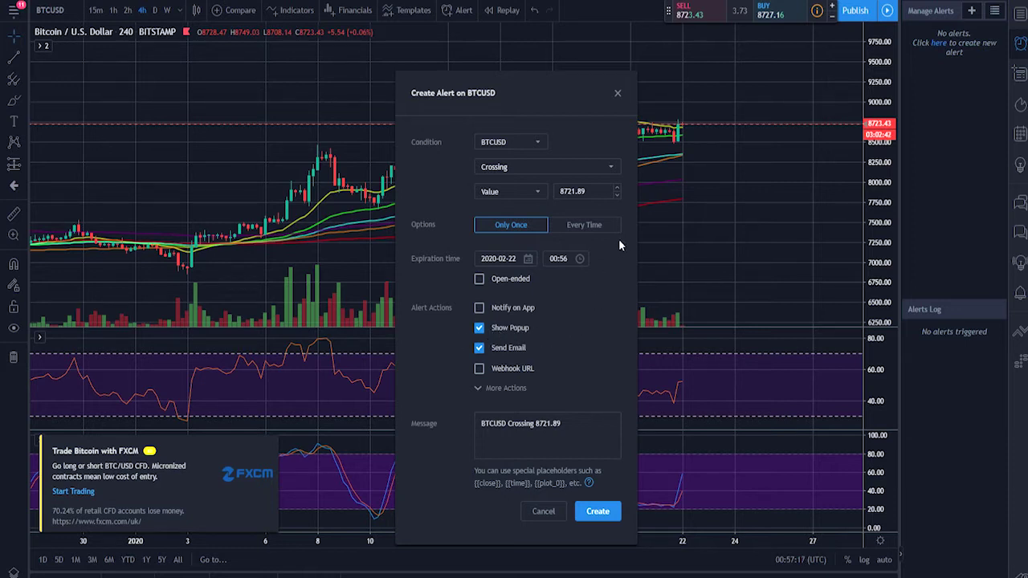
Step: Examine the alert's additional actions and sound choices, then close the alert without creating it
left_click(484, 392)
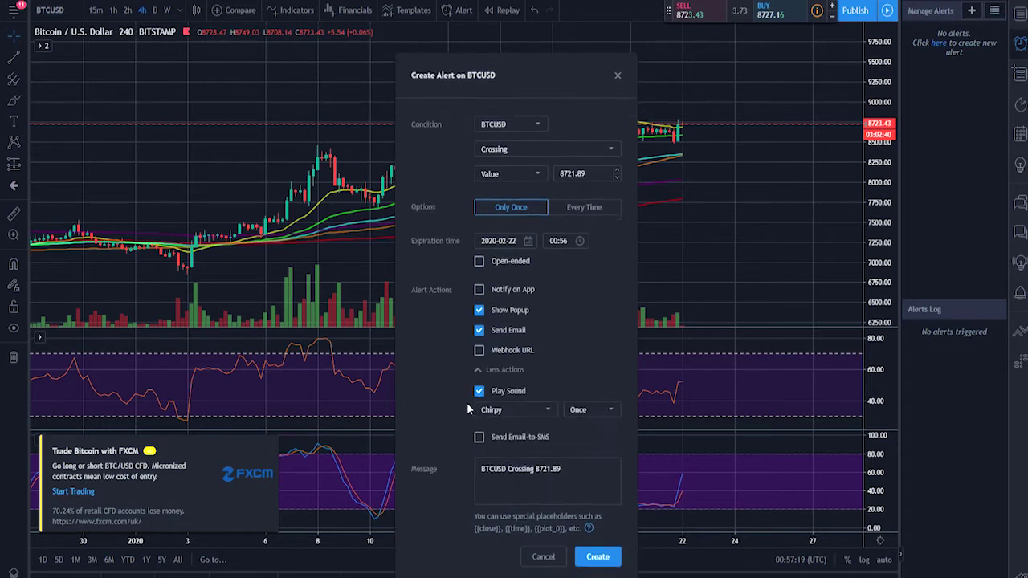
left_click(544, 412)
left_click(548, 381)
left_click(482, 369)
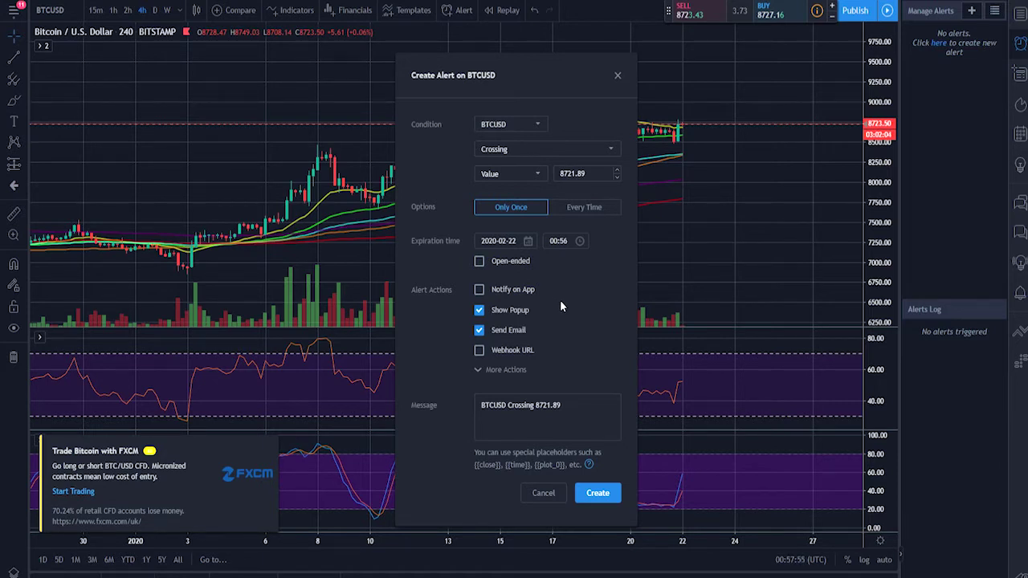
left_click(617, 75)
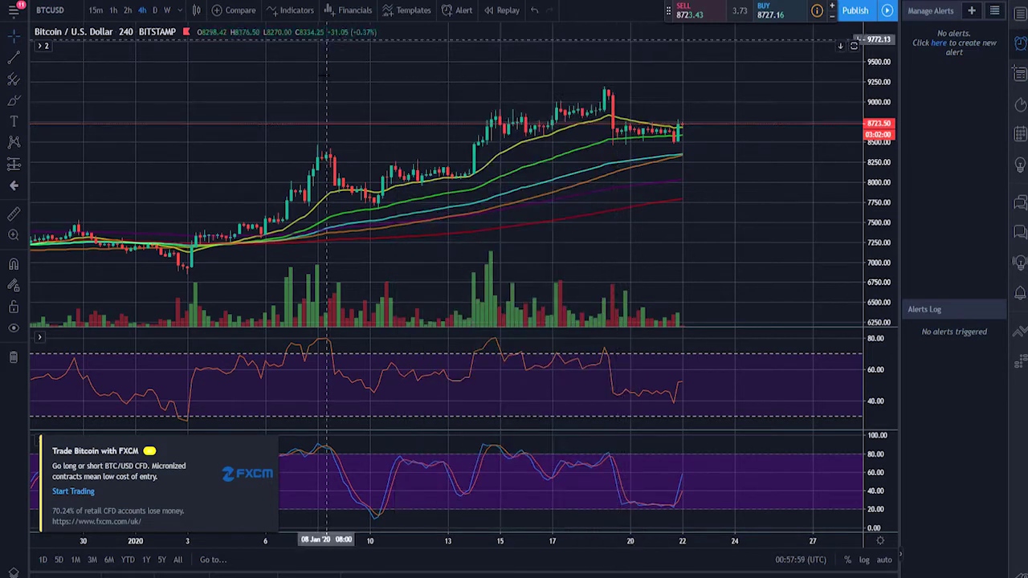
Step: Start an alert from the chart for BTCUSD crossing 8358.51
right_click(719, 154)
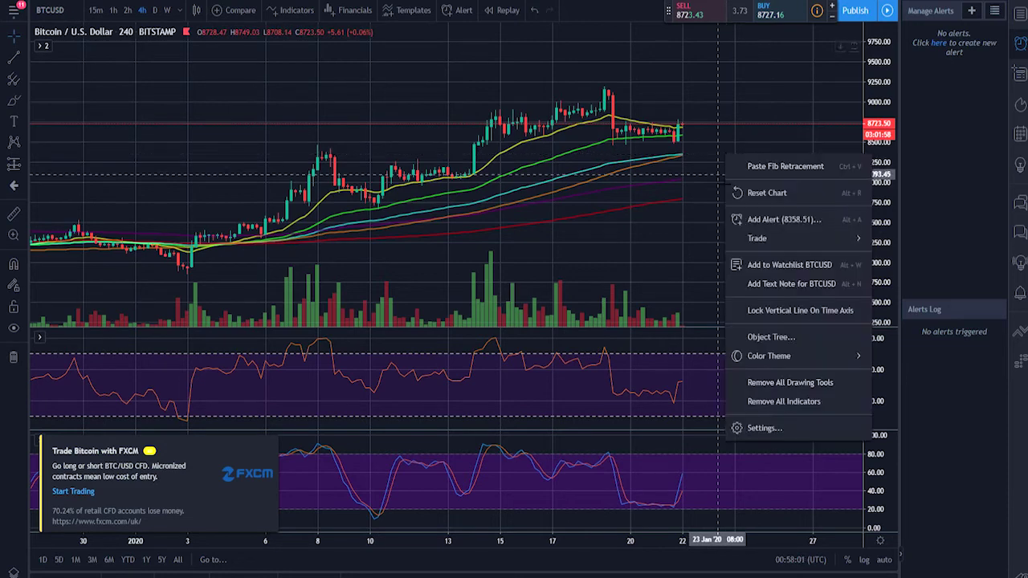
left_click(755, 222)
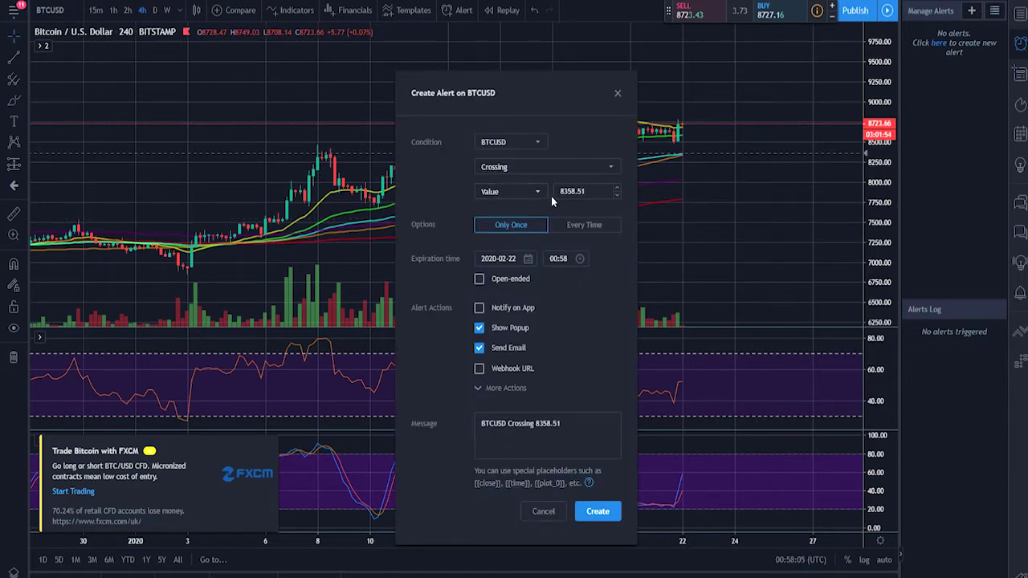
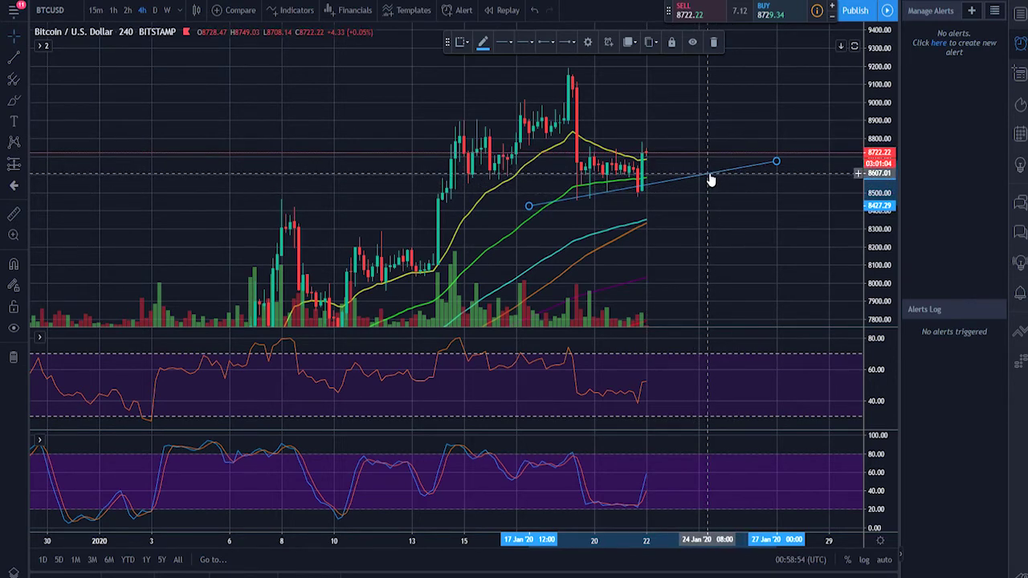
Step: View the alert settings for the trend line drawn on the chart, and cancel without creating an alert
right_click(707, 174)
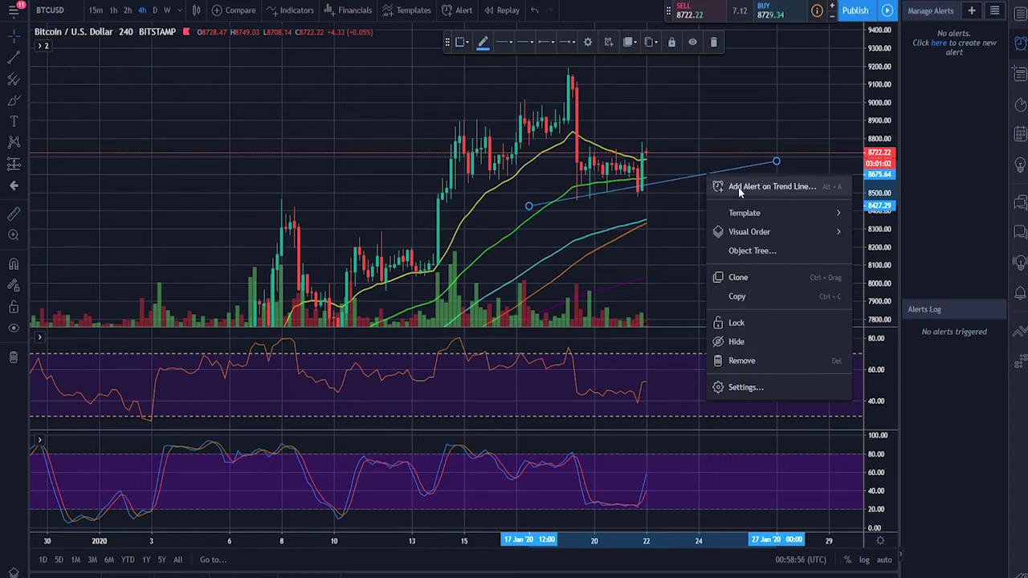
left_click(740, 190)
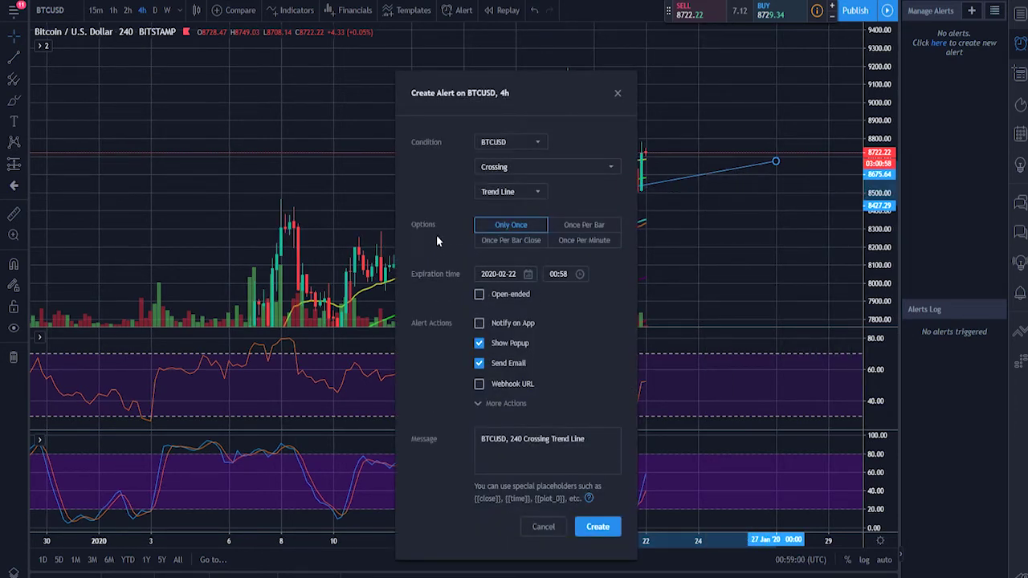
left_click(543, 527)
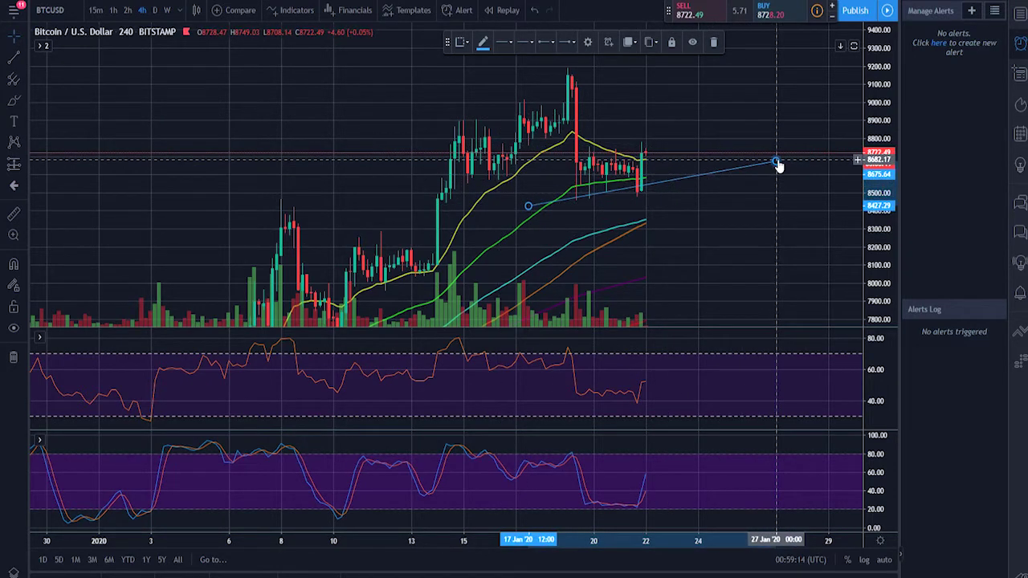
Step: Lower the trend line's later end to about 8541.66 and create a crossing alert on it with the message "Woop Woop !!"
left_click_drag(777, 162, 780, 185)
right_click(713, 190)
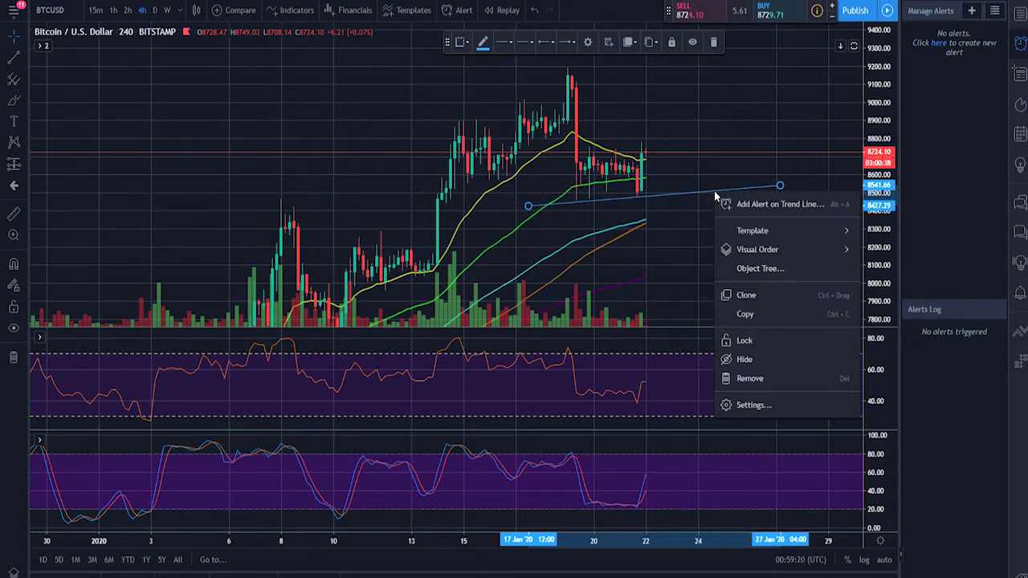
left_click(745, 202)
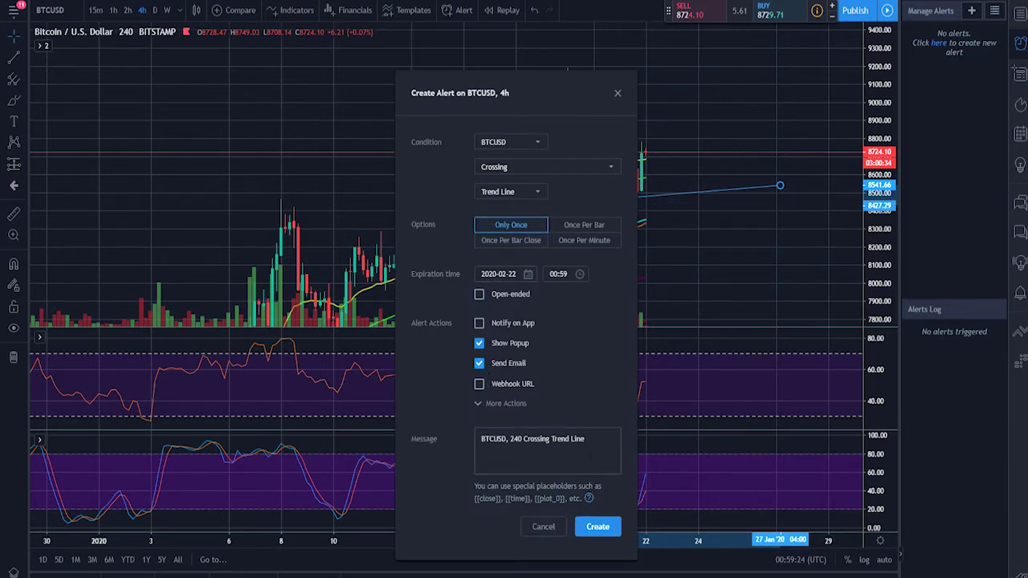
left_click_drag(590, 439, 403, 437)
type("W")
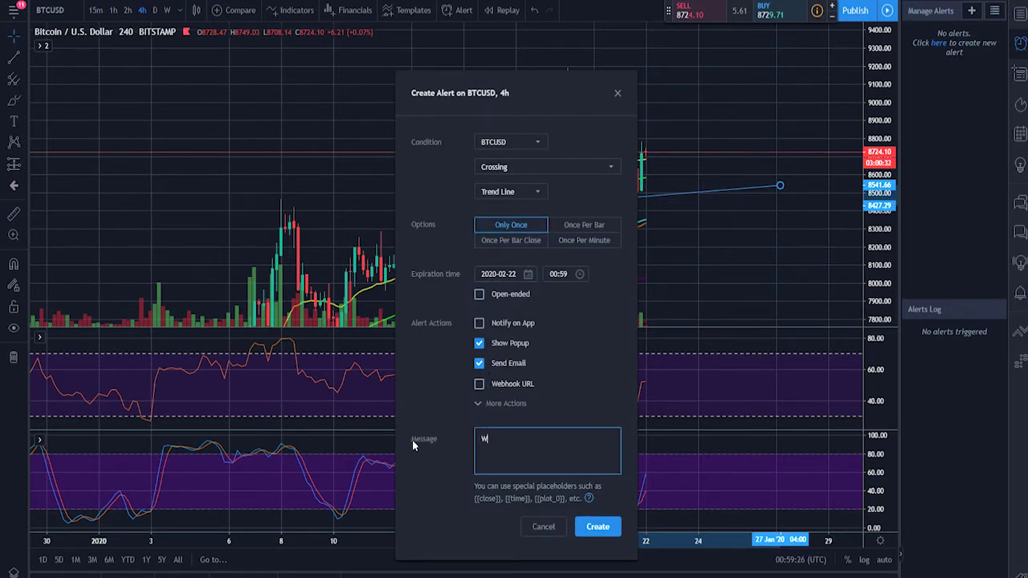
type("oop Woop !!")
left_click(597, 531)
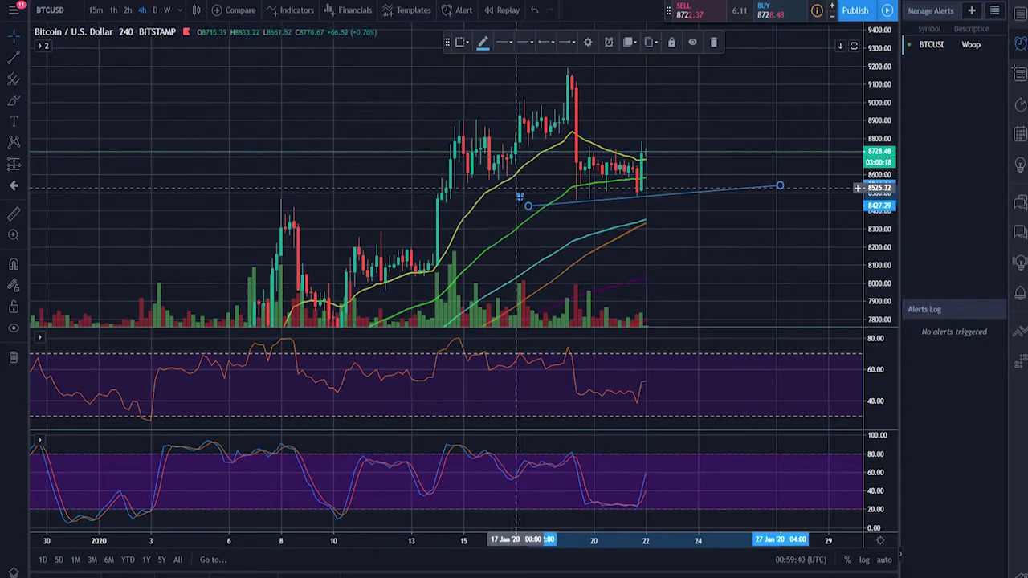
Step: Reposition both ends of the trend line, with its start at about 8633 on 16 Jan, and hide the alert manager
left_click_drag(779, 186, 792, 93)
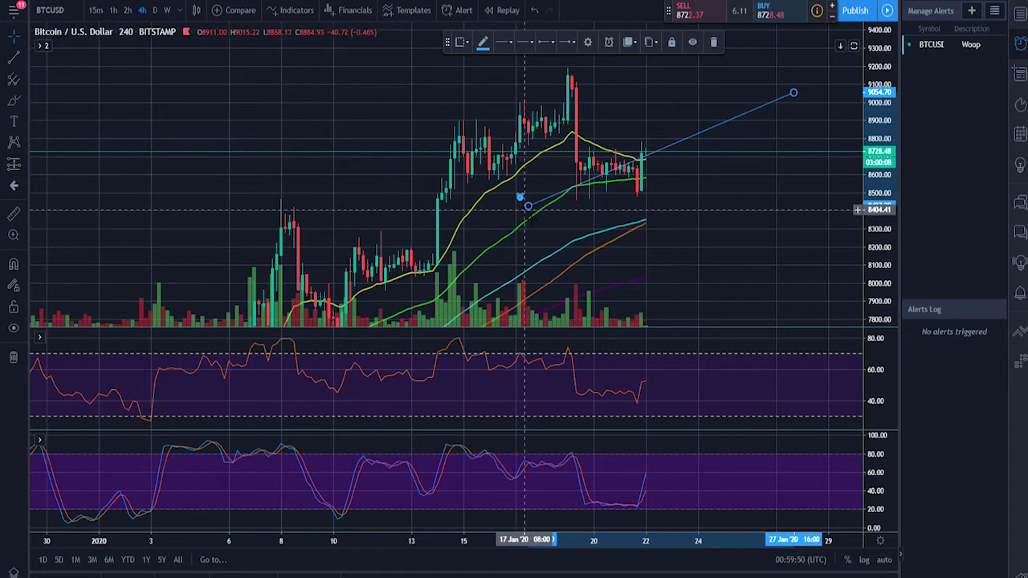
left_click_drag(528, 206, 491, 166)
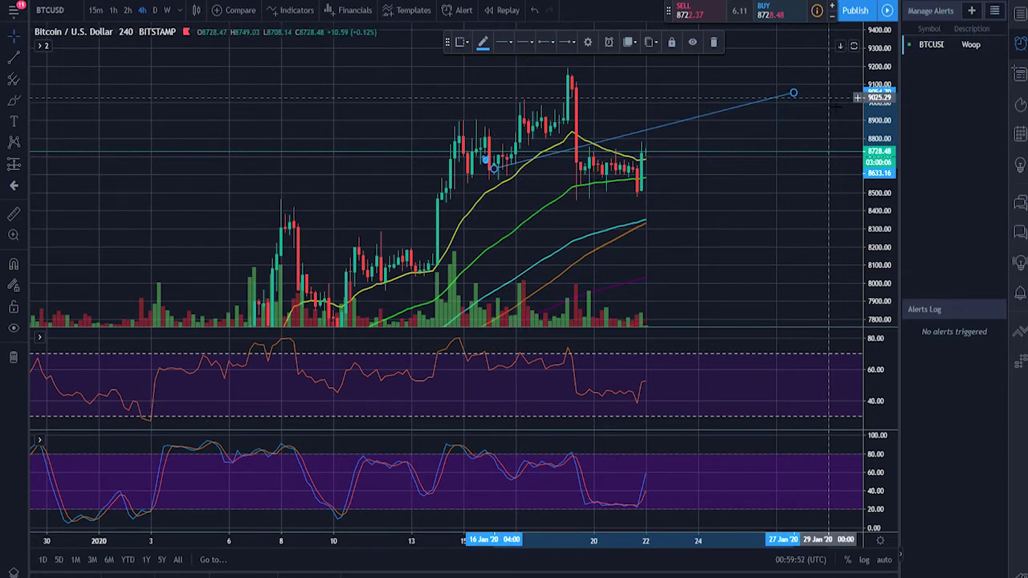
left_click_drag(793, 93, 806, 106)
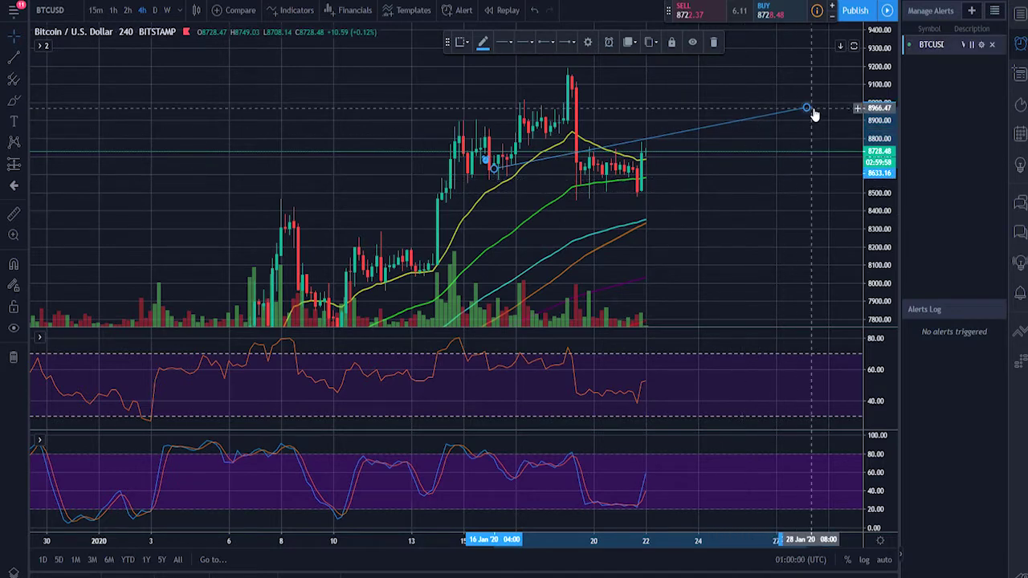
left_click_drag(808, 108, 823, 92)
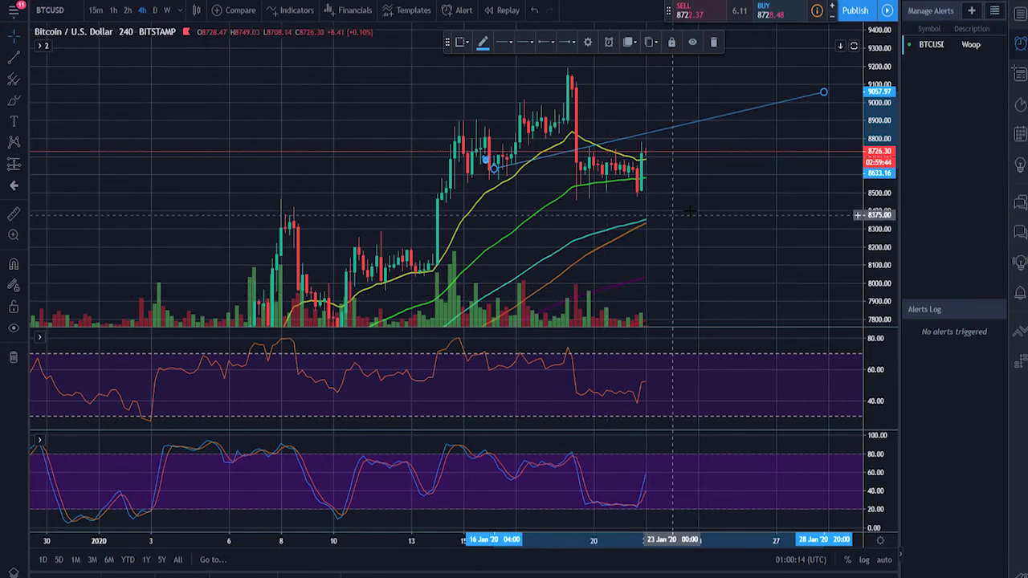
left_click(1020, 44)
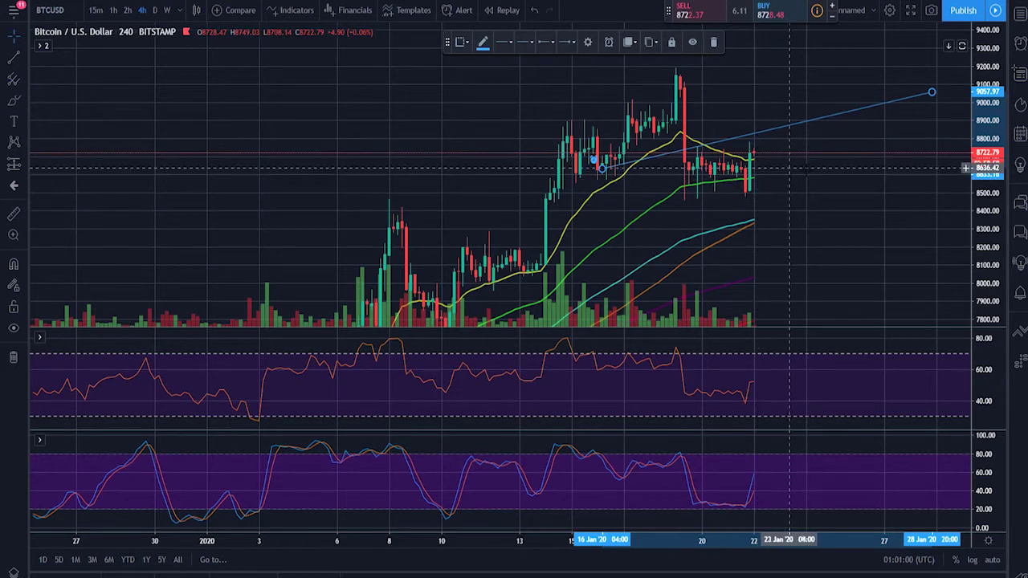
left_click_drag(931, 92, 940, 106)
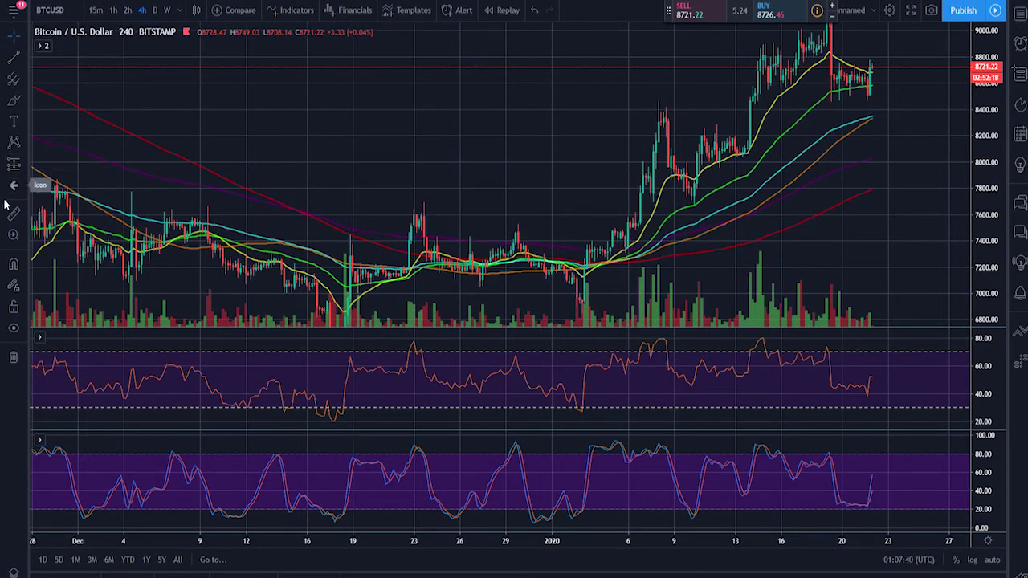
Step: Look through the chart's drawing tool groups for trend lines, pitchforks and Fibonacci tools, and brushes
left_click(13, 66)
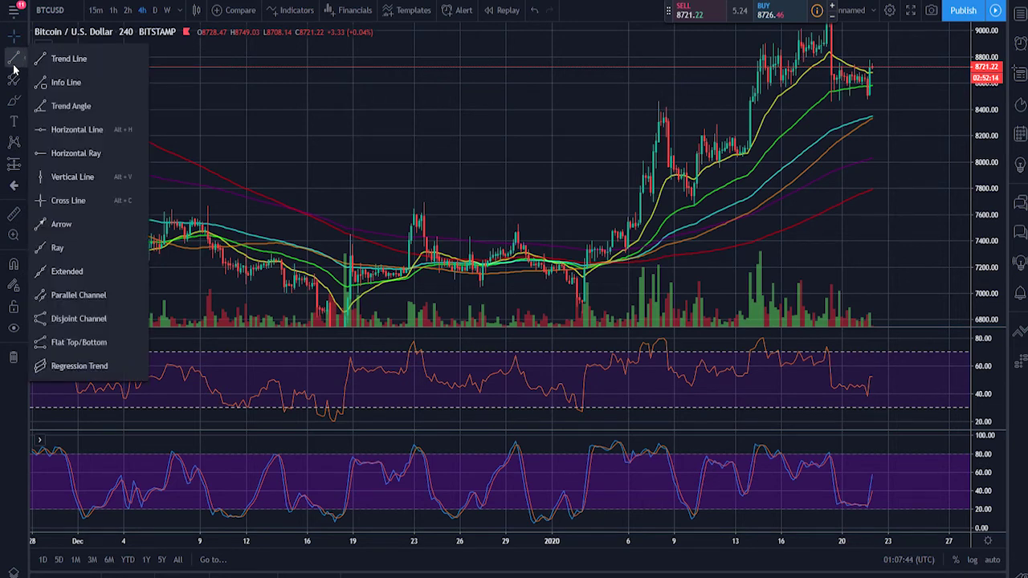
left_click(13, 84)
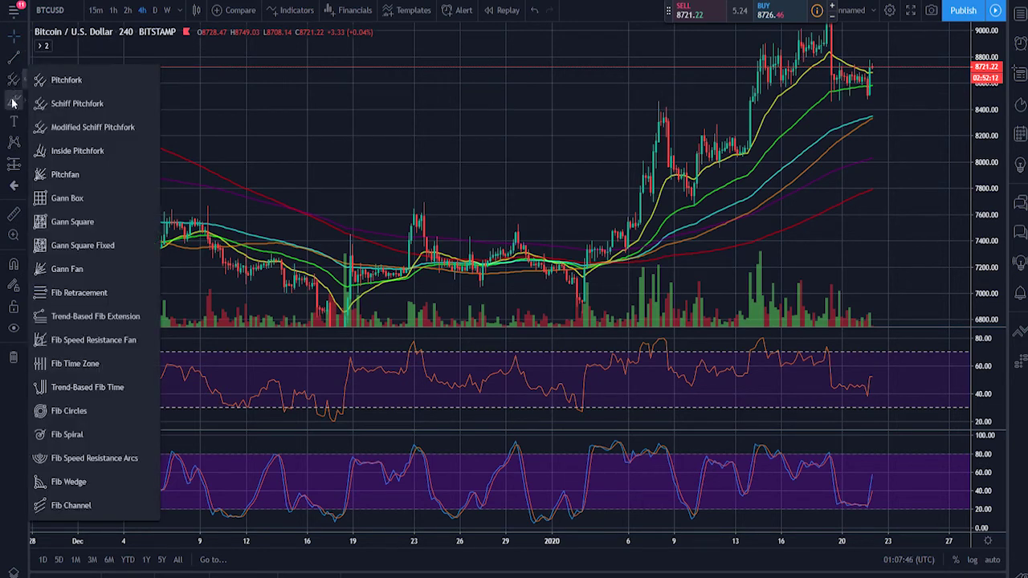
left_click(13, 101)
left_click(13, 101)
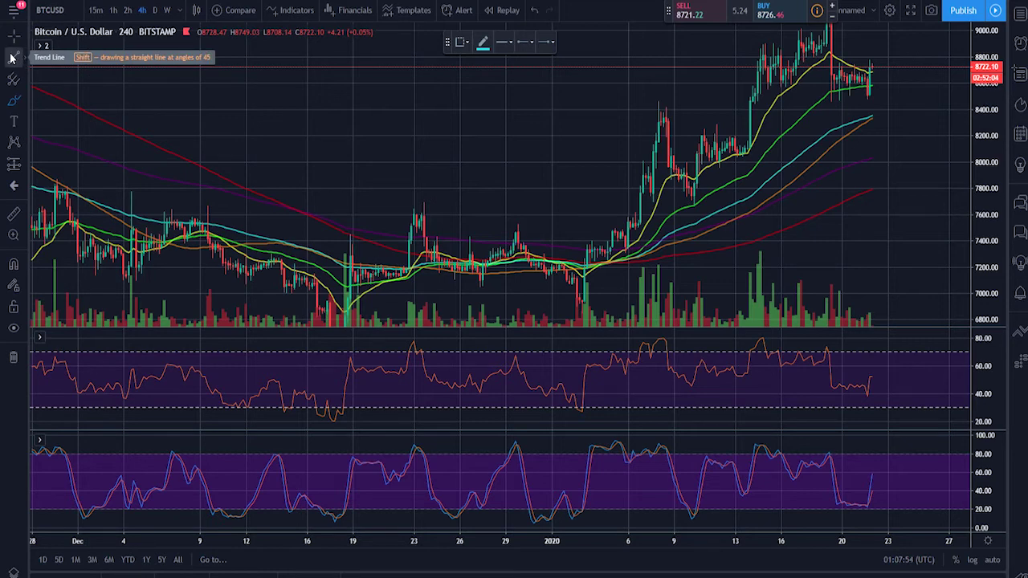
left_click(80, 96)
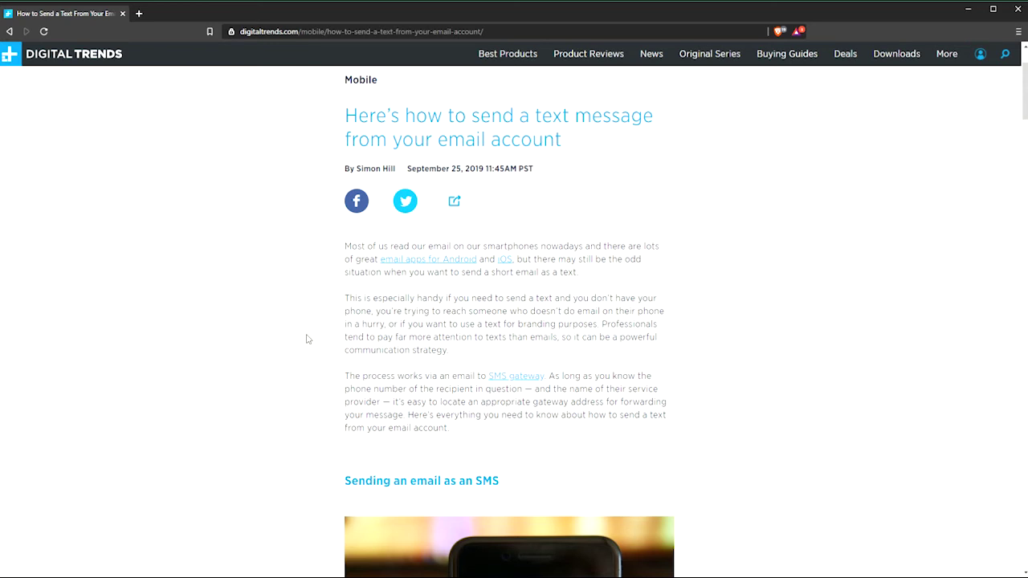
Step: In the browser, examine the Digital Trends article on texting from email, including its table of carrier SMS and MMS gateway domains
scroll(304, 416, "down", 5)
scroll(303, 418, "down", 4)
scroll(306, 409, "down", 1)
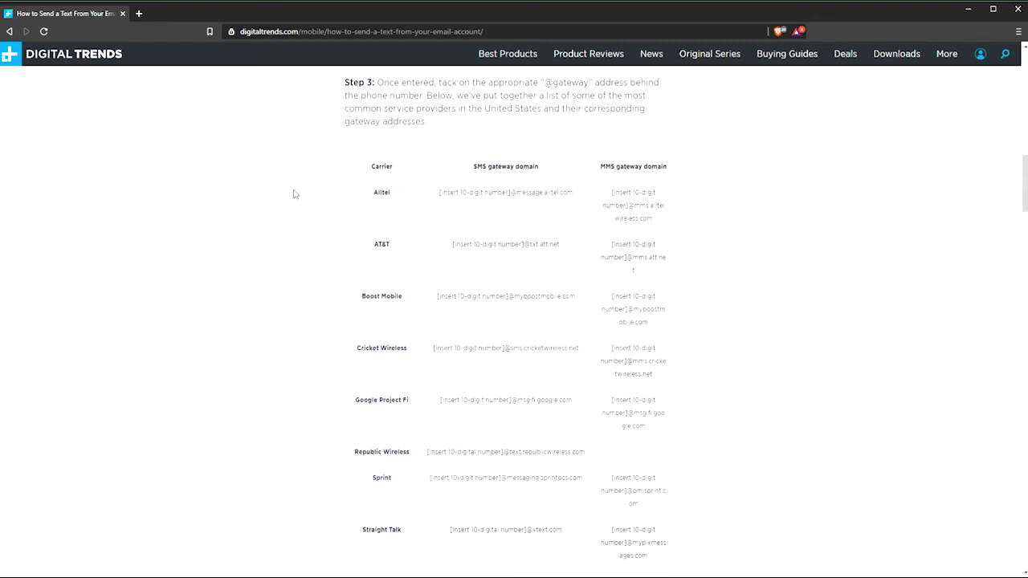
scroll(295, 236, "down", 1)
scroll(296, 236, "down", 2)
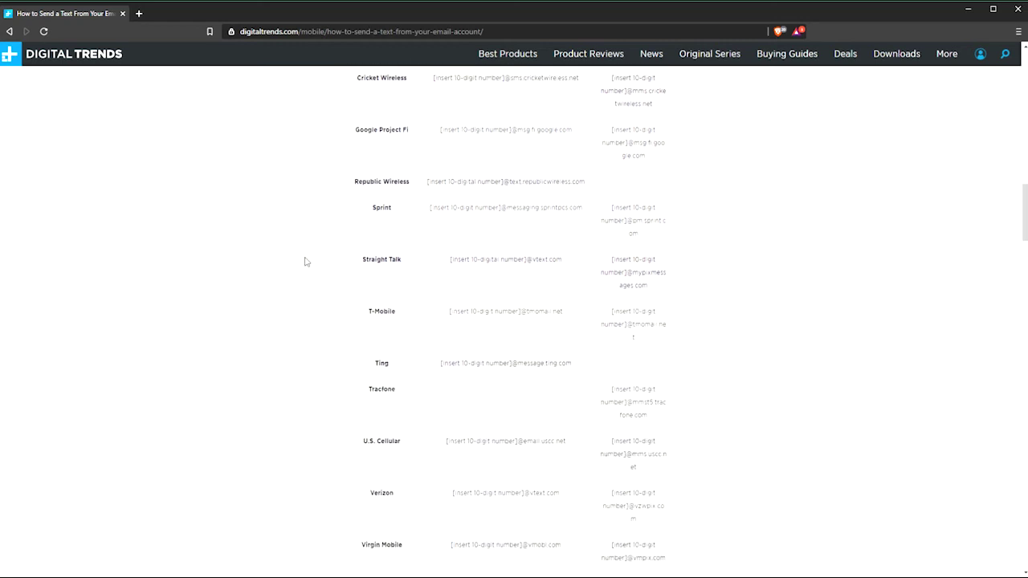
scroll(305, 262, "down", 1)
scroll(305, 262, "up", 1)
scroll(305, 261, "up", 1)
scroll(306, 262, "up", 1)
scroll(305, 262, "up", 1)
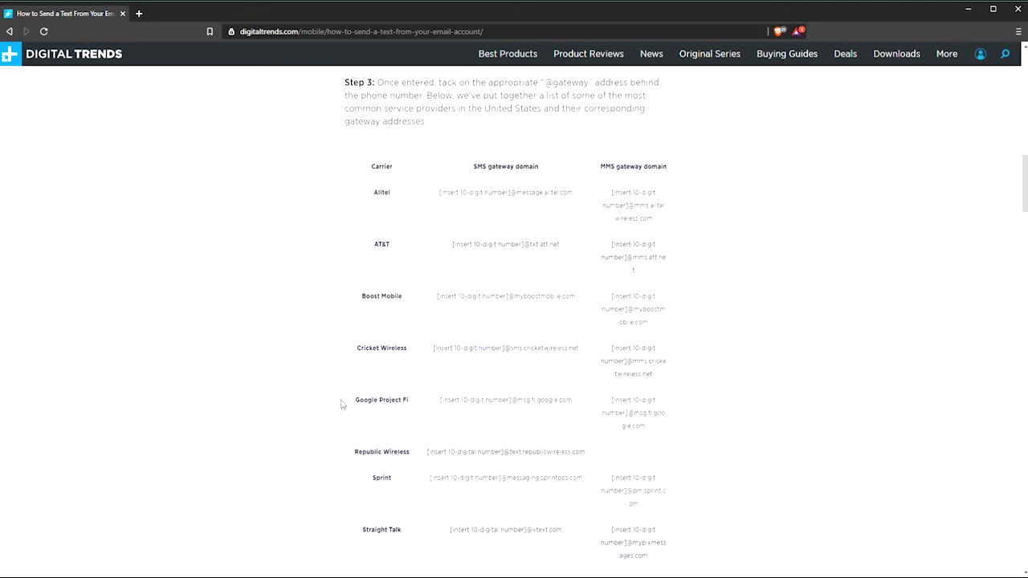
scroll(334, 418, "down", 1)
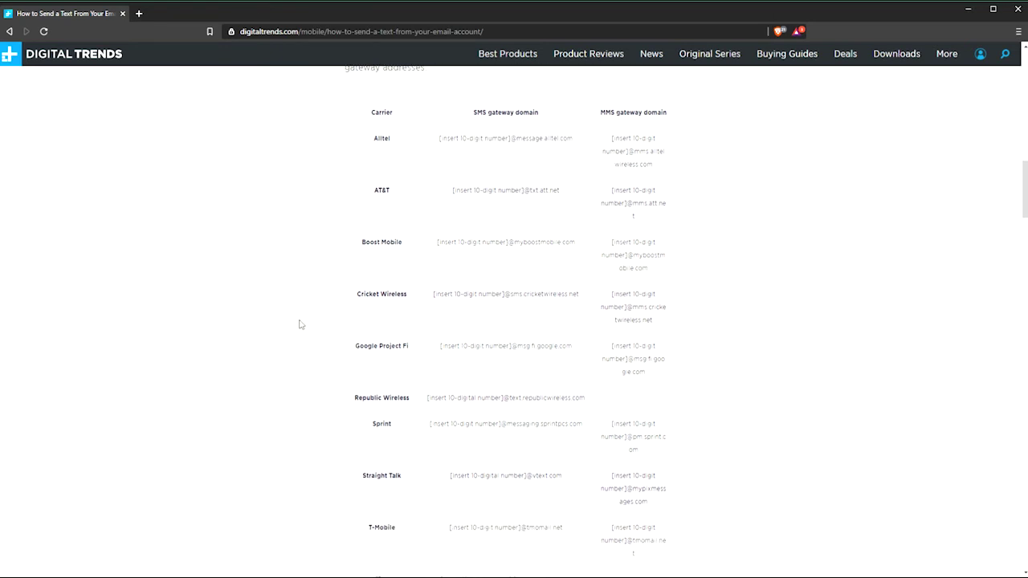
scroll(303, 319, "up", 10)
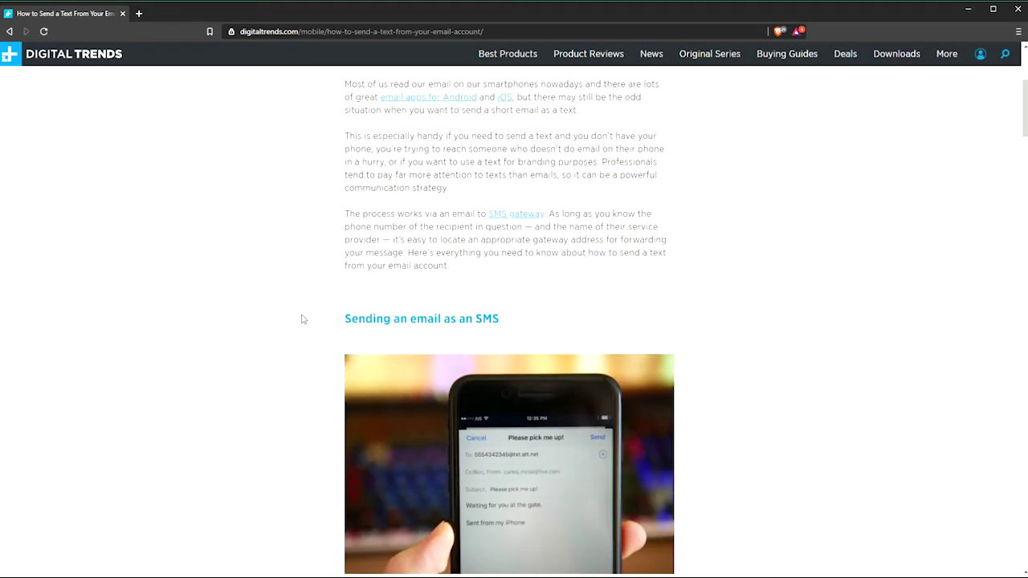